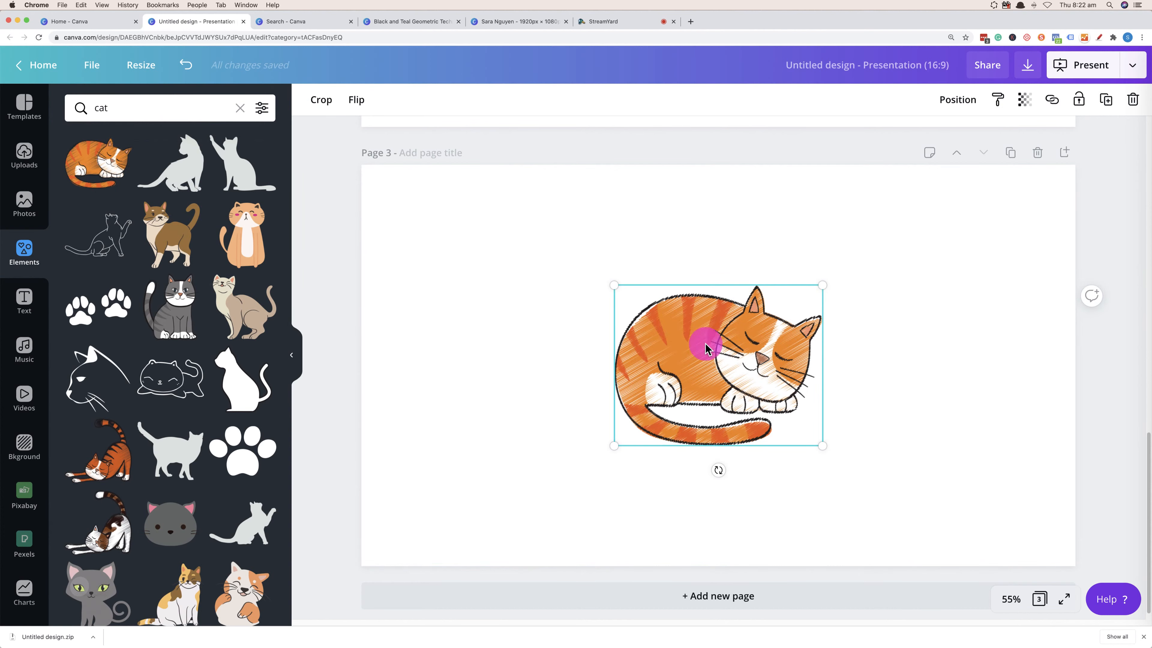
- Move the sleeping cat illustration to the right side of page 3 and shrink it
drag(704, 342, 940, 375)
drag(854, 451, 910, 457)
click(912, 468)
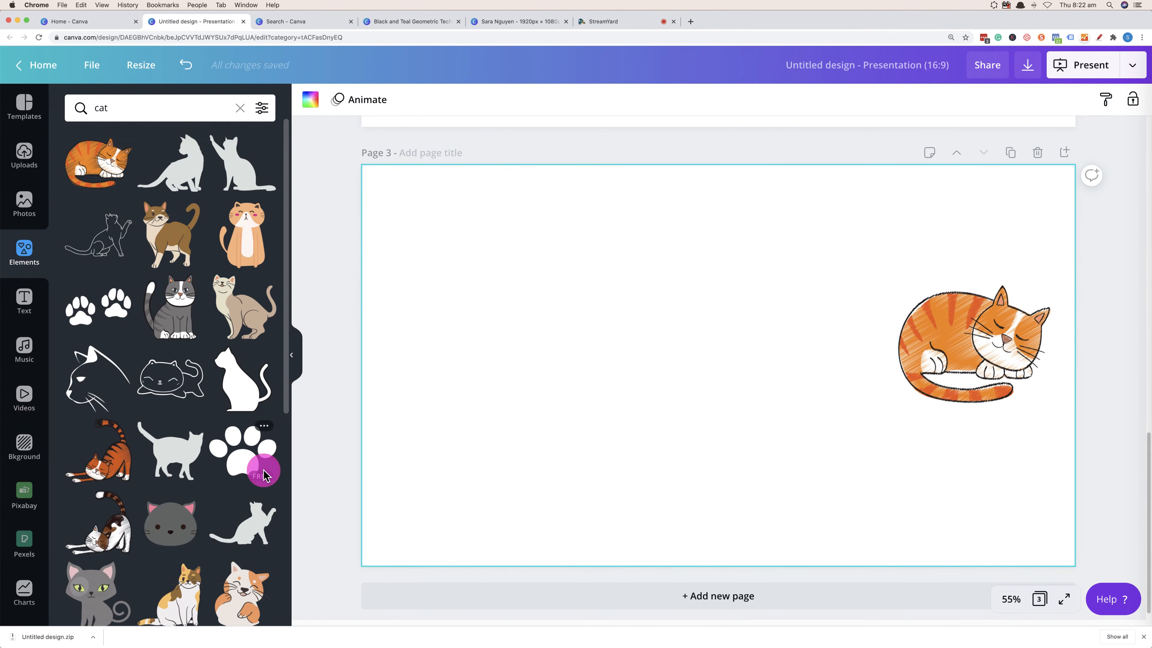
- Search the photo library for "cat" and add the photo of the orange cat beside a wicker basket to page 3
click(23, 204)
click(164, 108)
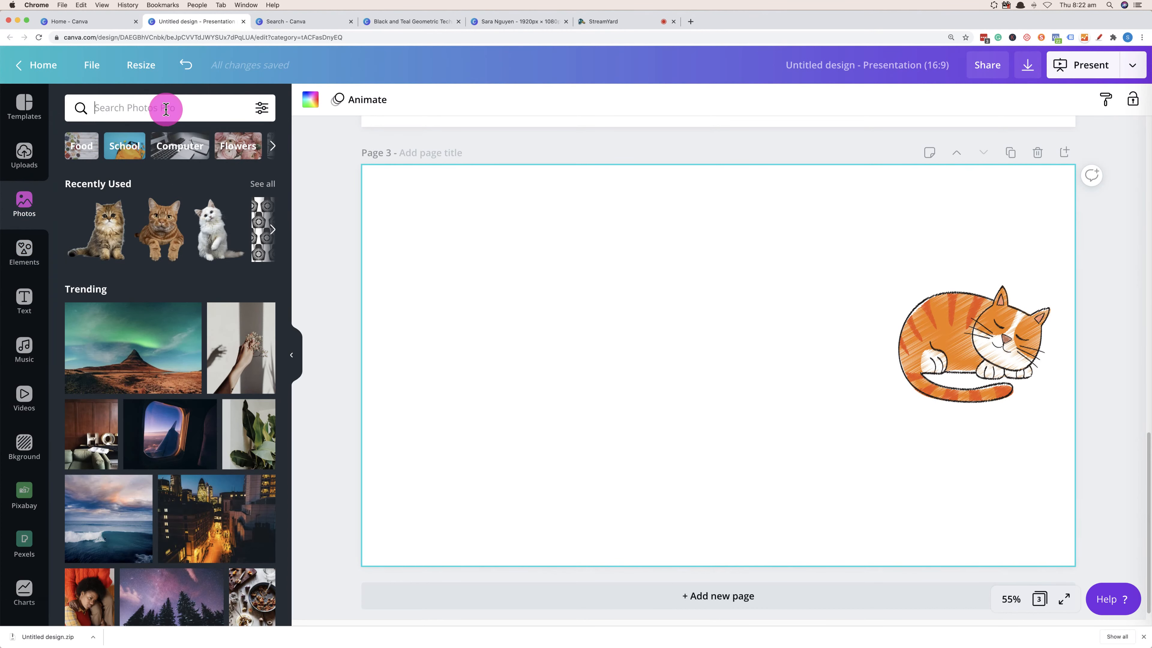
text(cat)
key(Return)
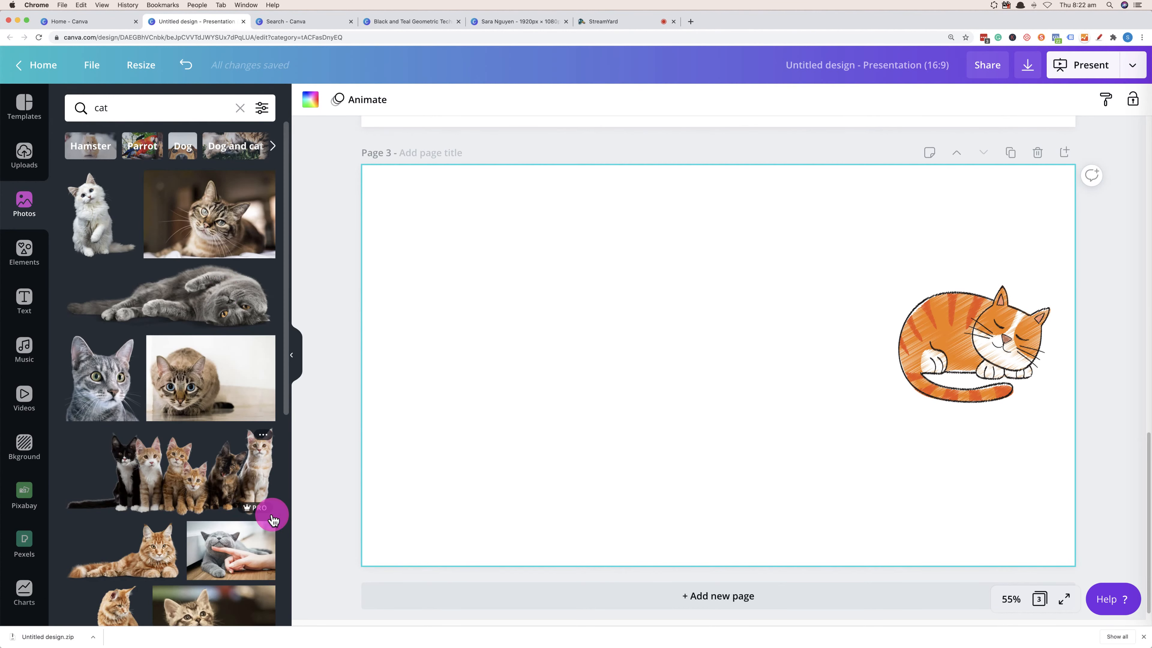
scroll(150, 517, down, 5)
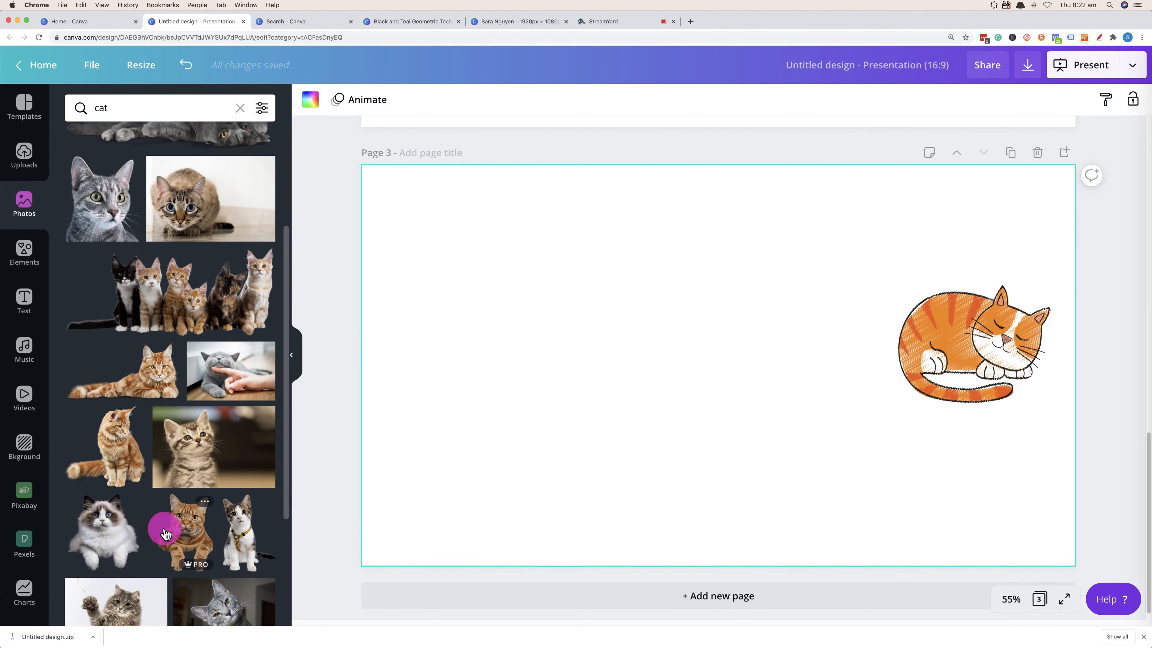
scroll(166, 530, down, 4)
scroll(166, 532, down, 2)
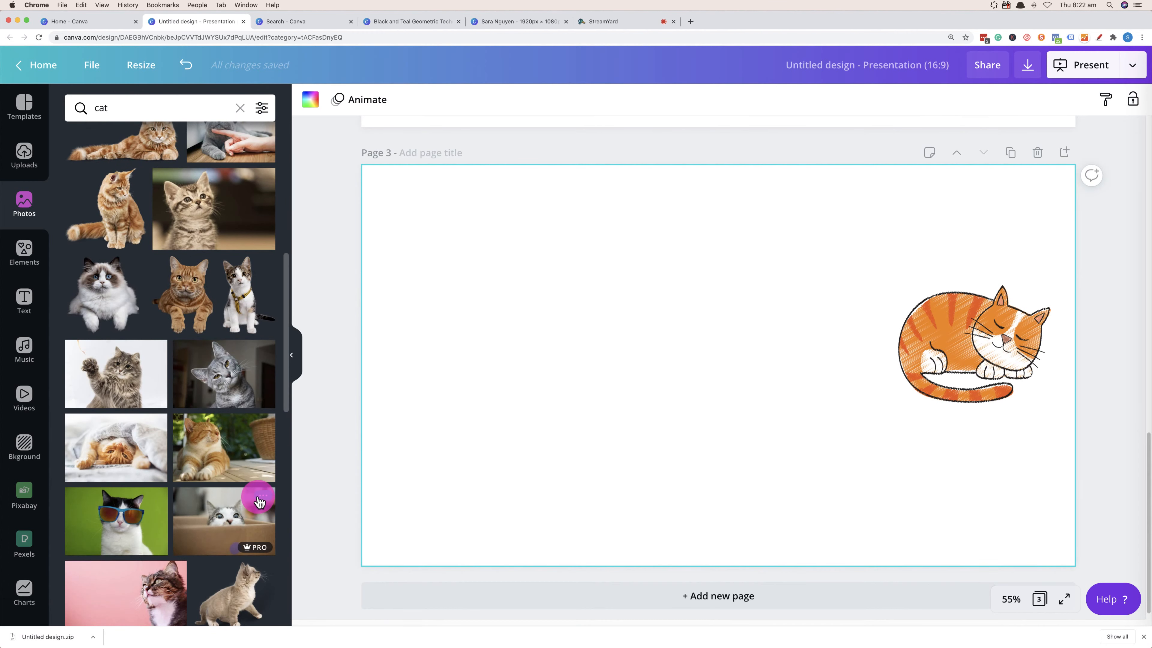
click(211, 447)
- Shrink the cat photo on page 3 and remove its background with Background Remover
drag(632, 329, 600, 351)
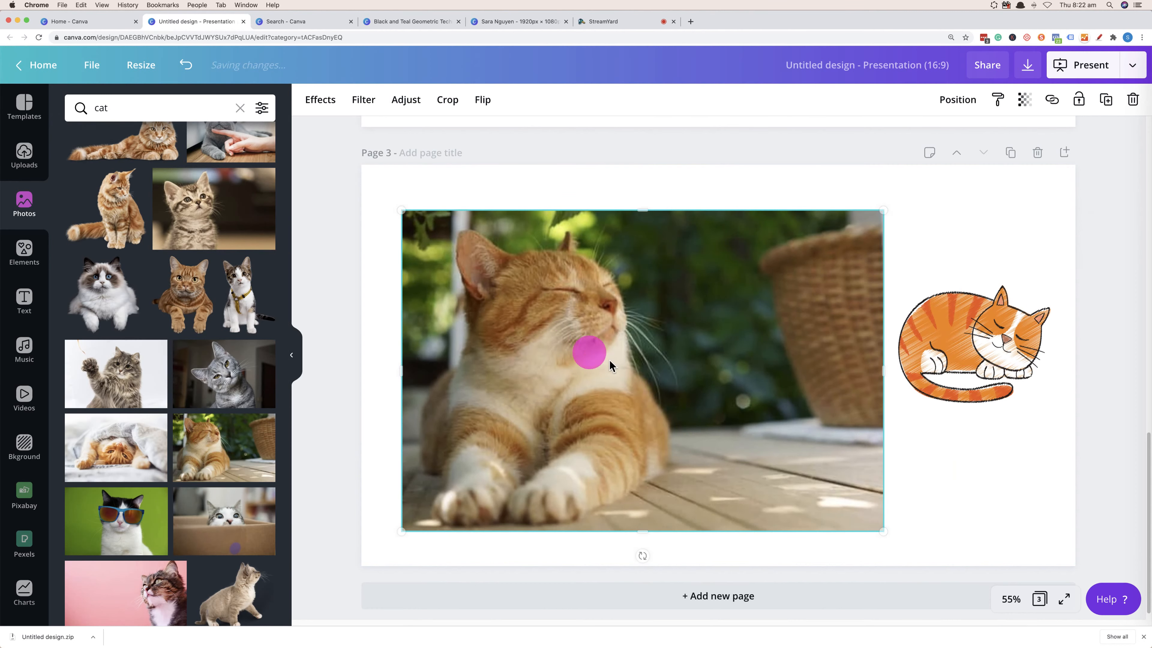
drag(883, 531, 796, 496)
drag(566, 359, 580, 380)
click(320, 99)
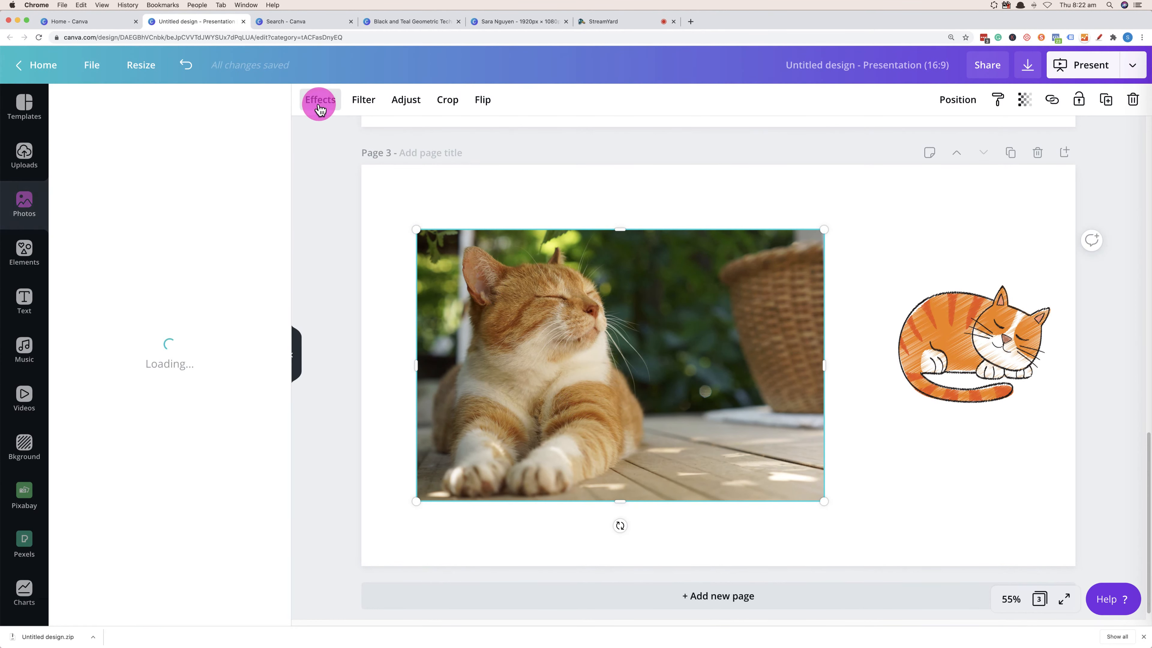
click(162, 141)
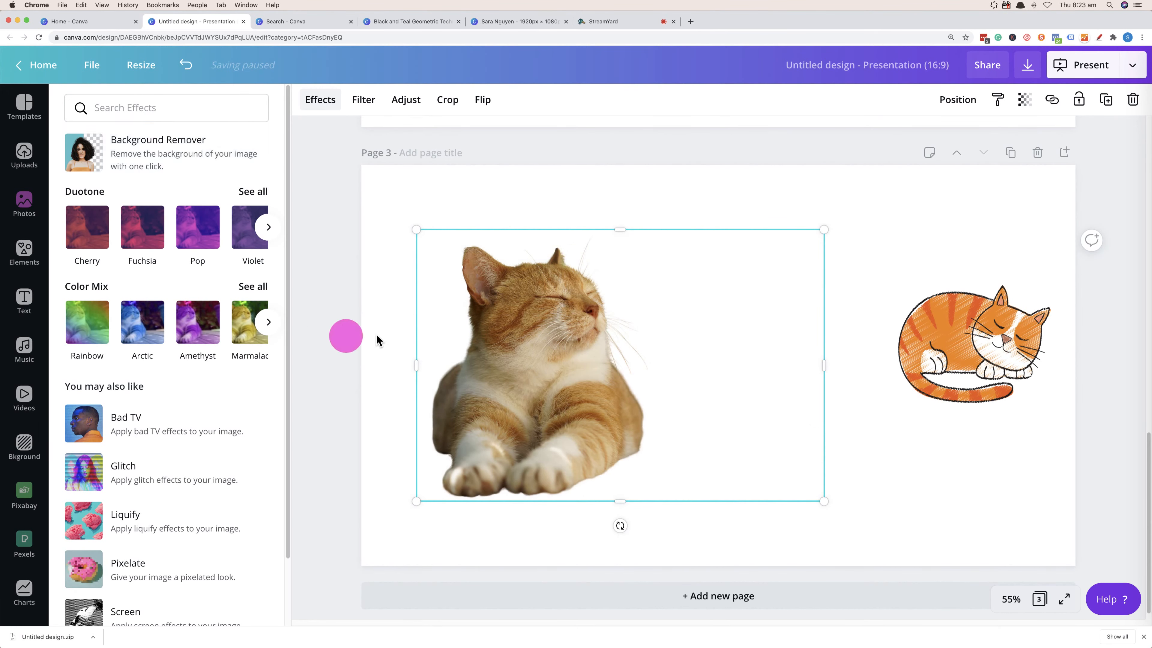
- Crop the cat photo's empty right side to a width of about 712, then place it smaller at the page's left side
drag(824, 366, 681, 371)
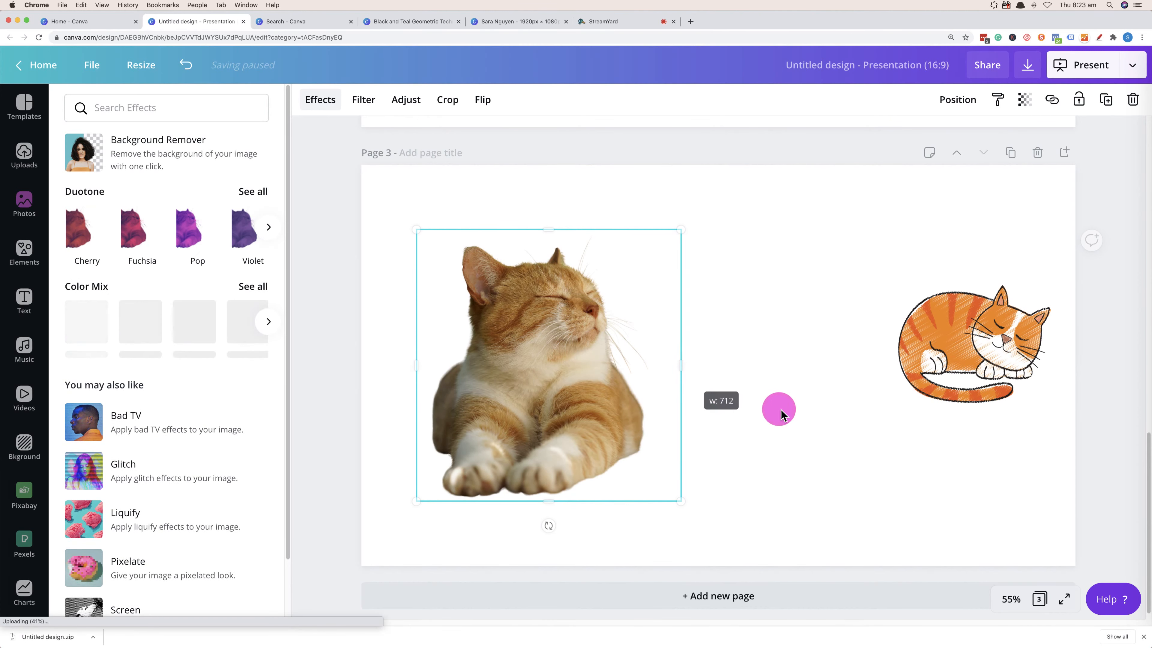
drag(683, 499, 580, 398)
drag(497, 336, 469, 377)
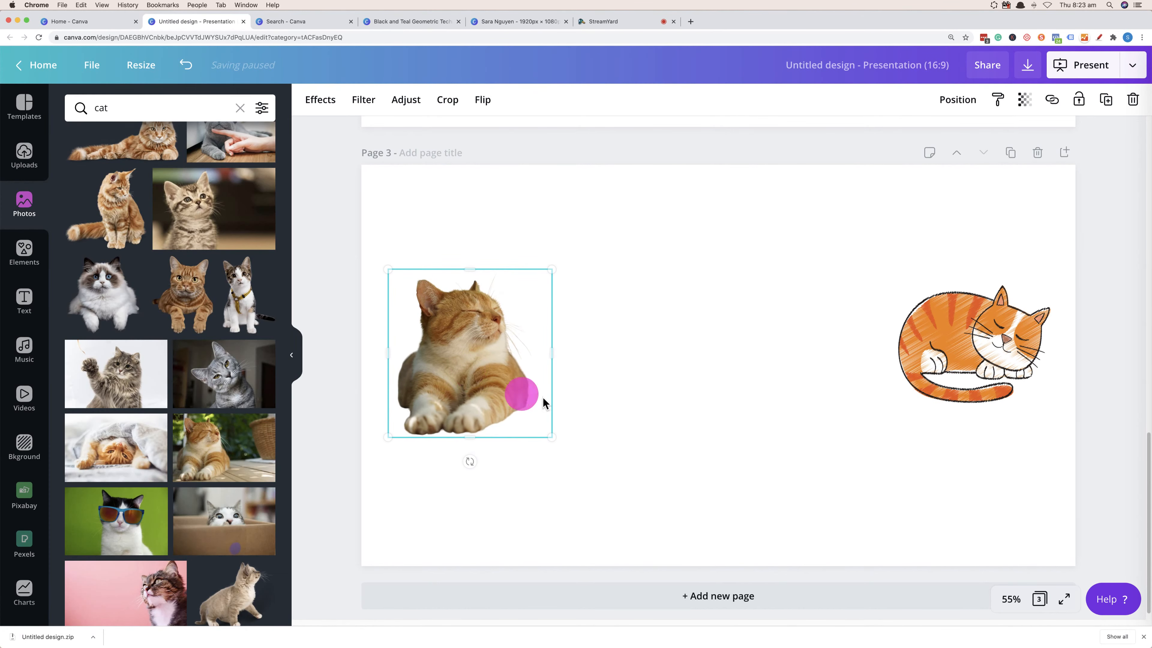
click(665, 407)
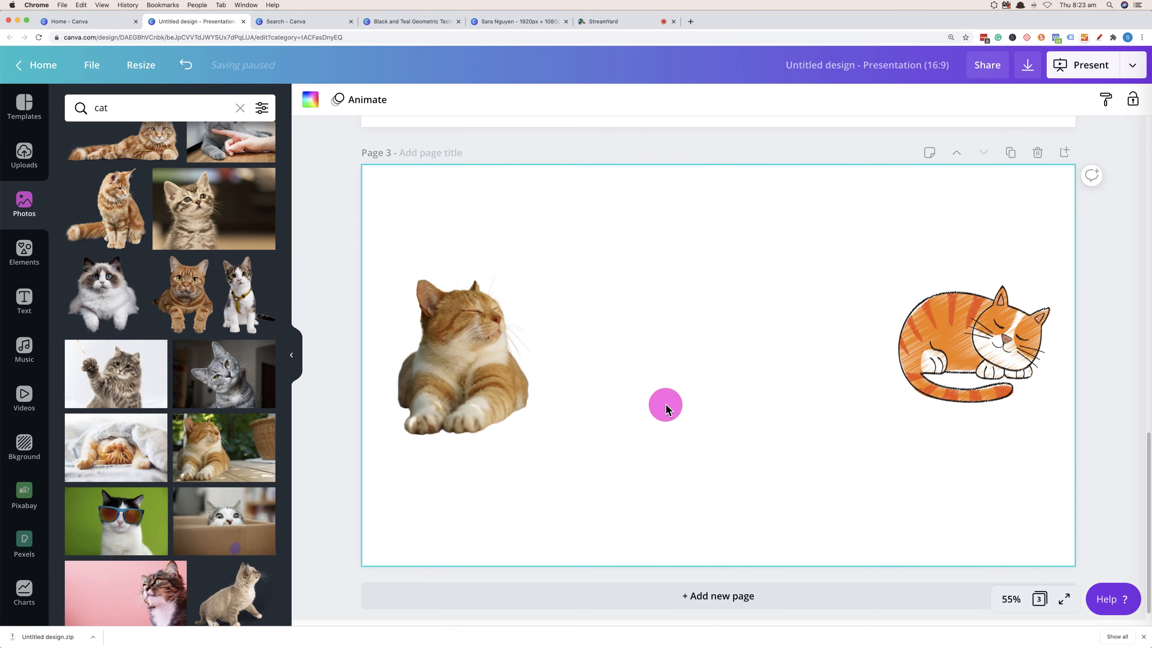
- Add a blank page 4 and search the elements library for "sun"
click(727, 595)
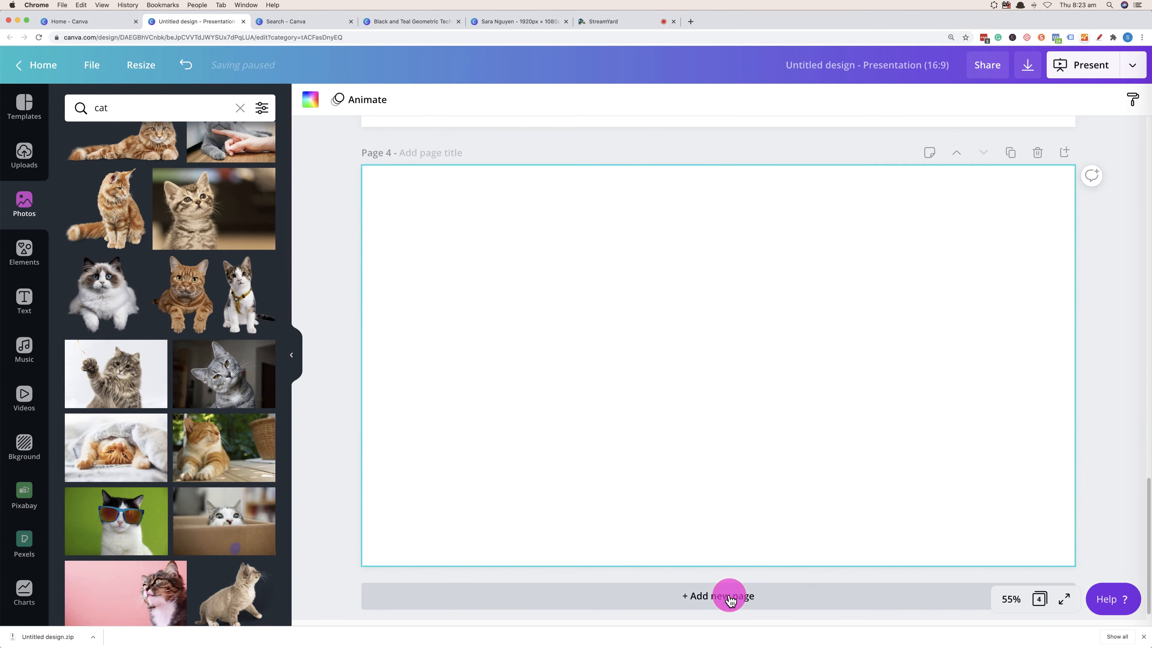
click(240, 107)
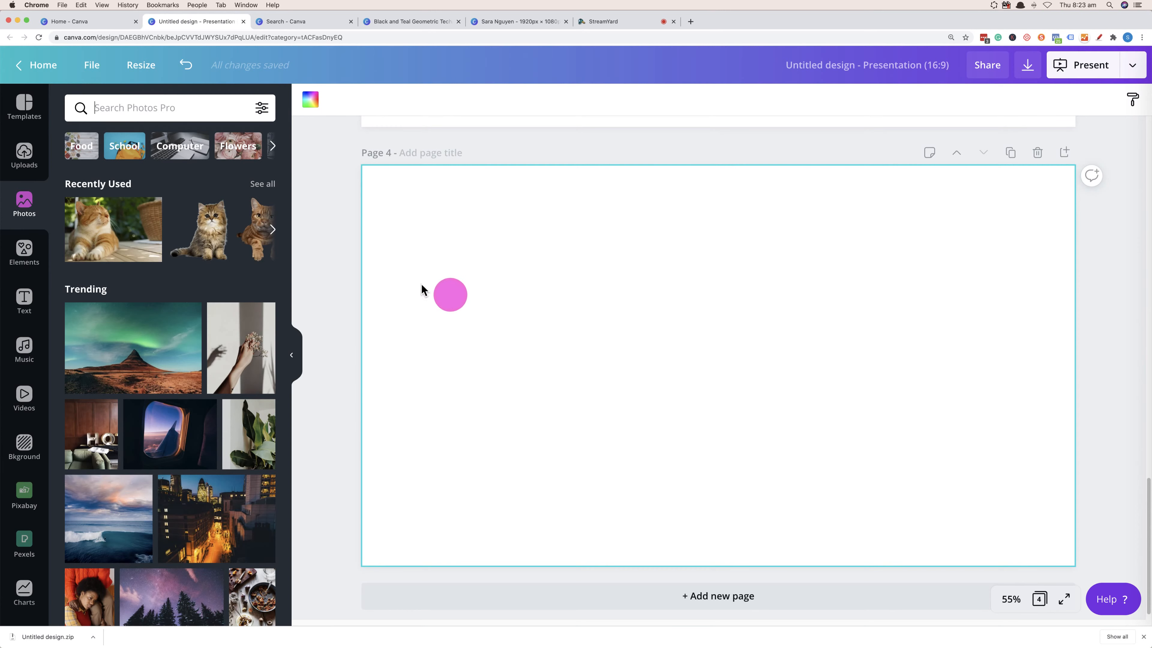
click(36, 258)
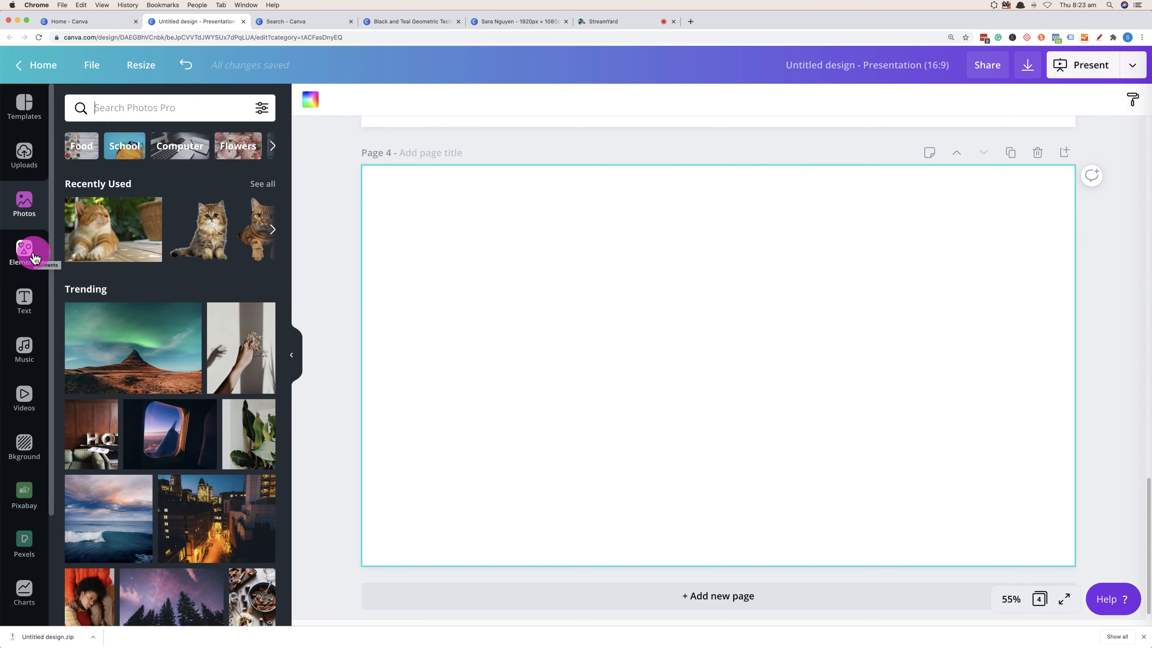
drag(128, 108, 81, 105)
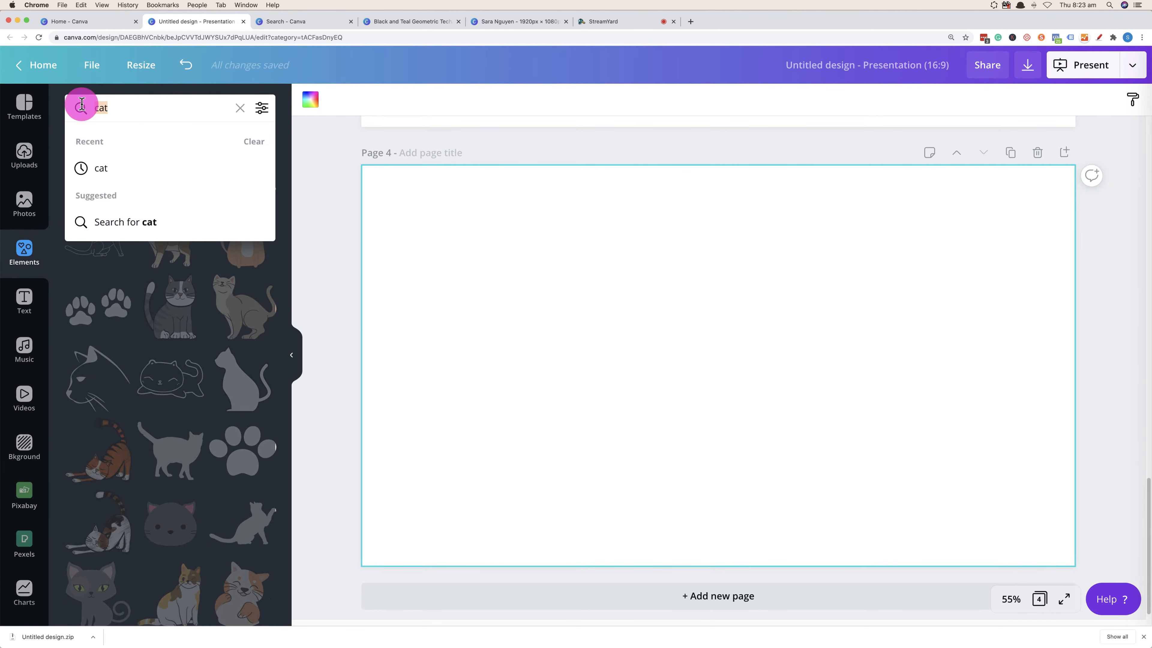
key(BackSpace)
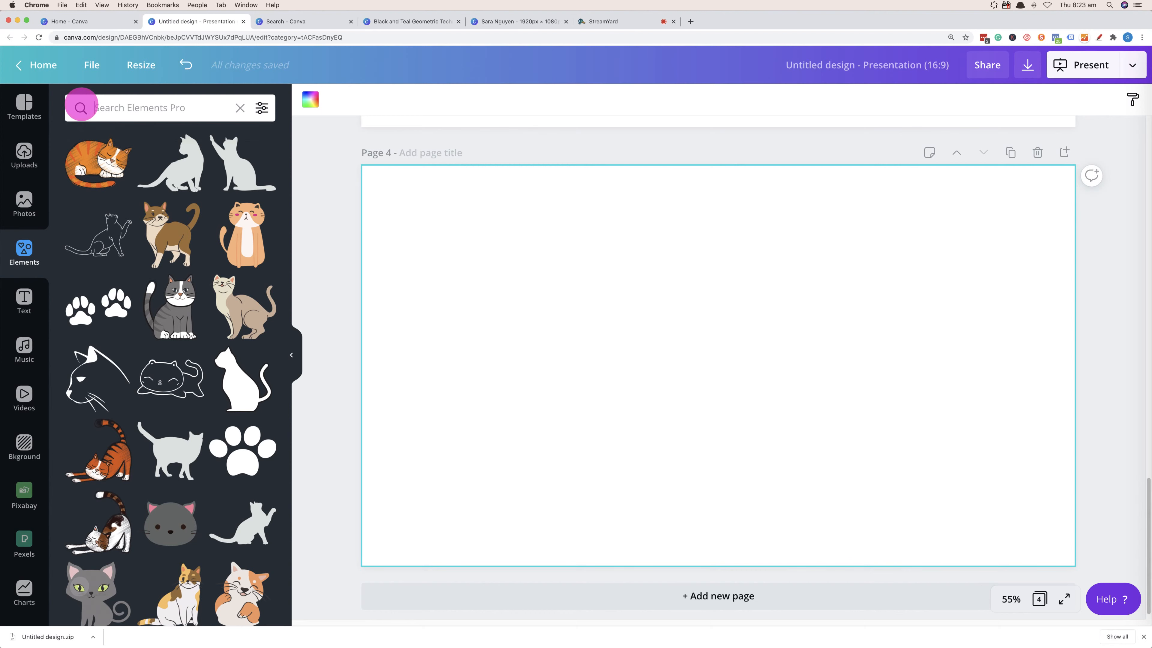
text(sun)
key(Return)
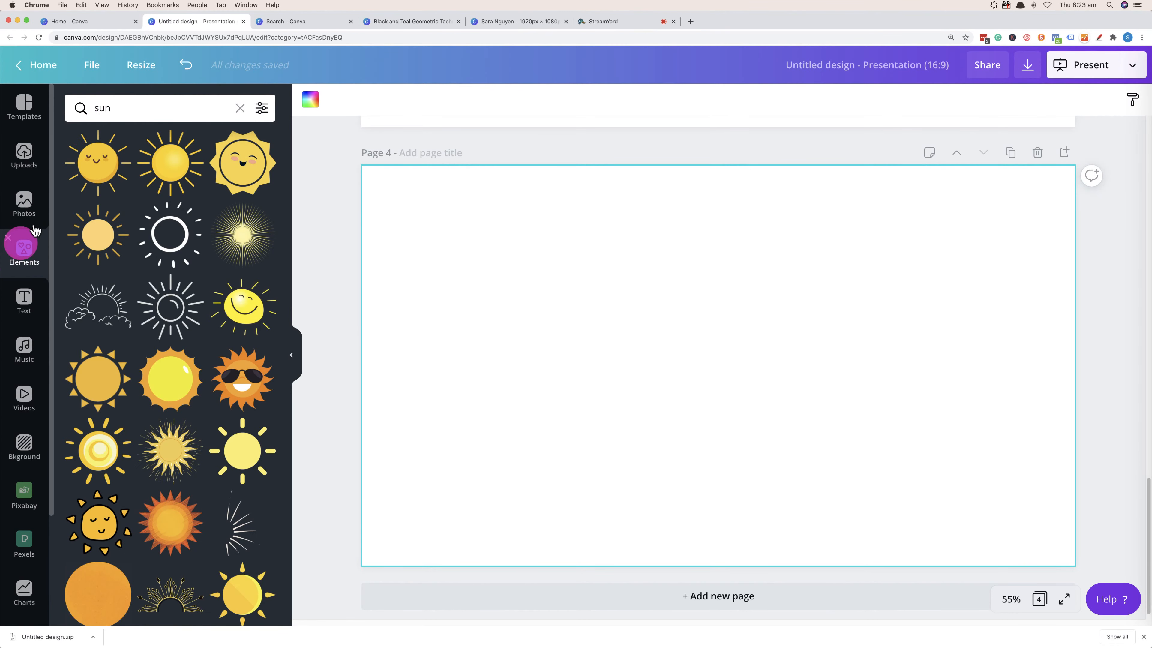
- Filter the sun elements to Animated only and close the browser's downloads bar
click(263, 111)
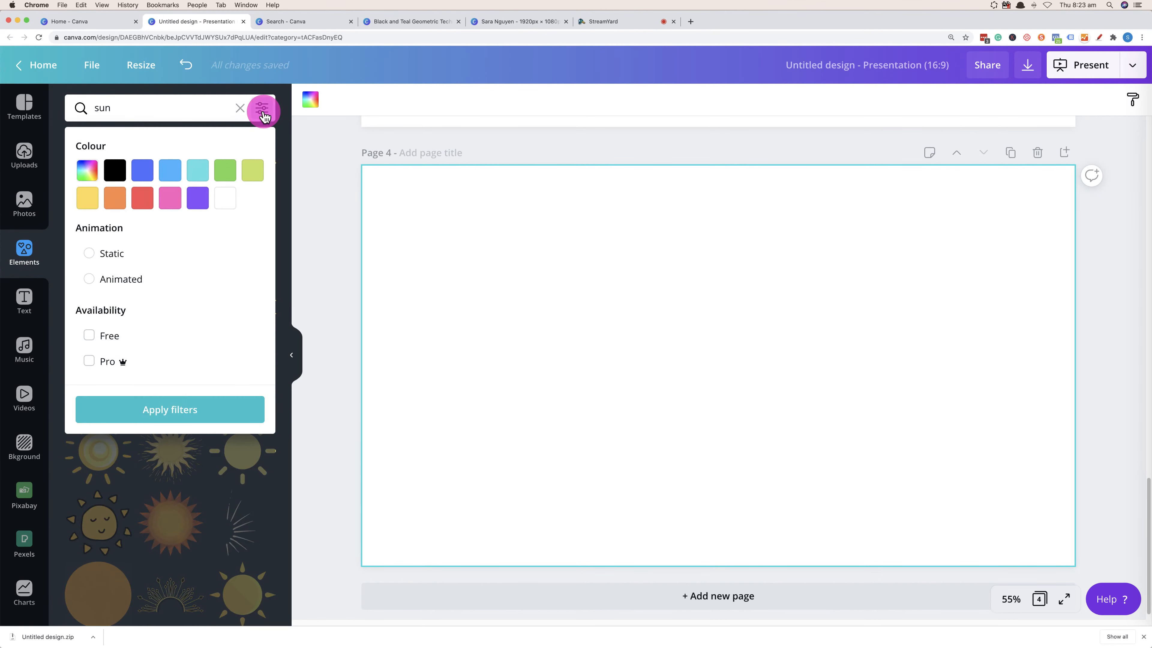
click(90, 278)
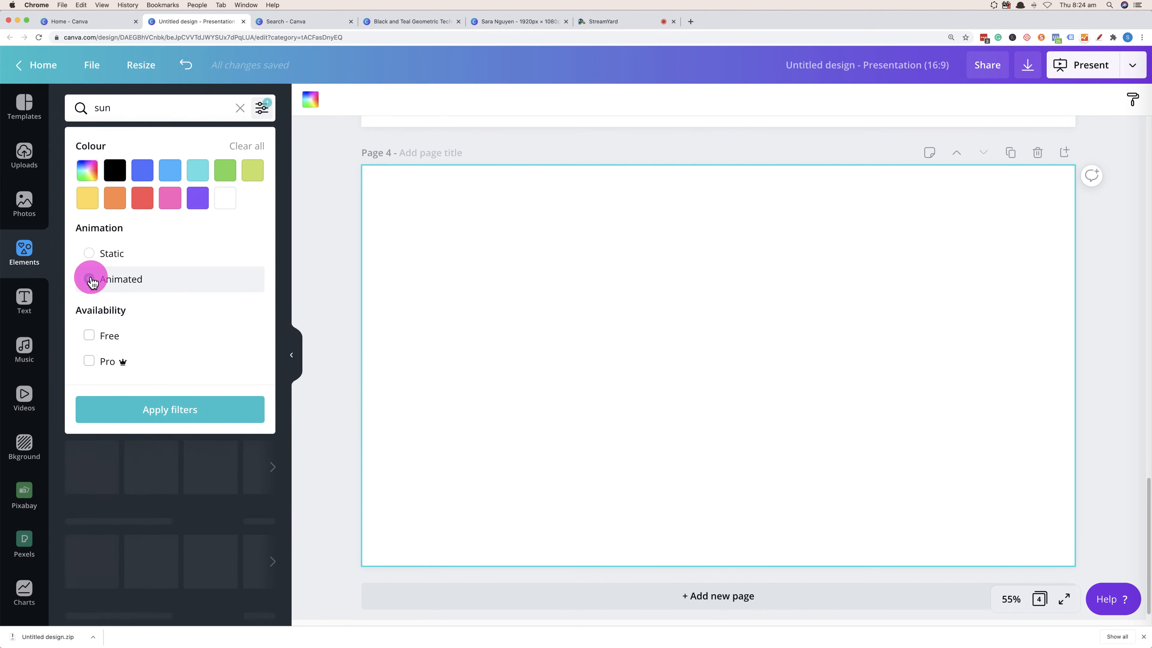
click(235, 417)
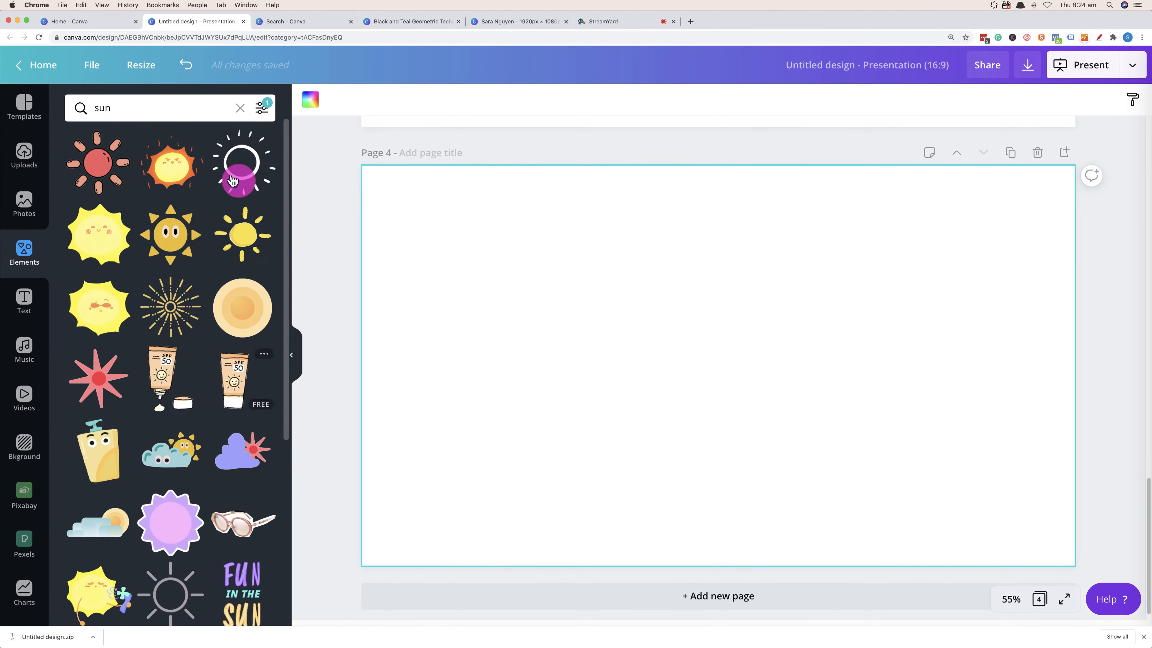
click(1143, 637)
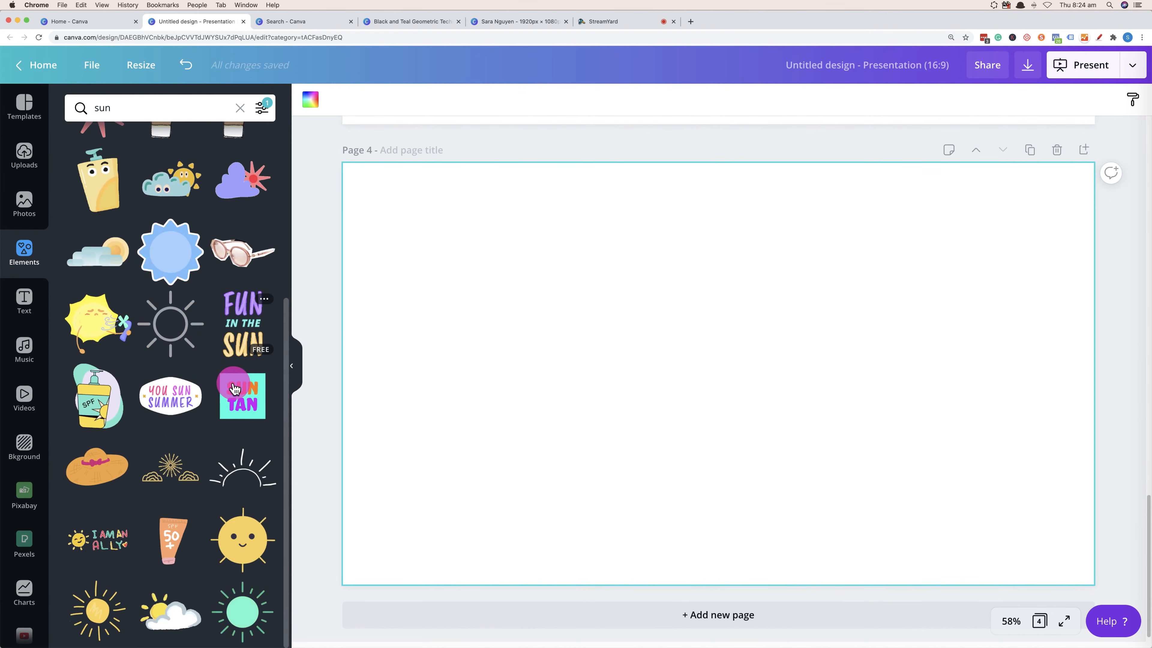
- Add the animated "FUN IN THE SUN" graphic to page 4 and position it at a small size in the page's upper-left area
click(232, 313)
drag(821, 541, 411, 278)
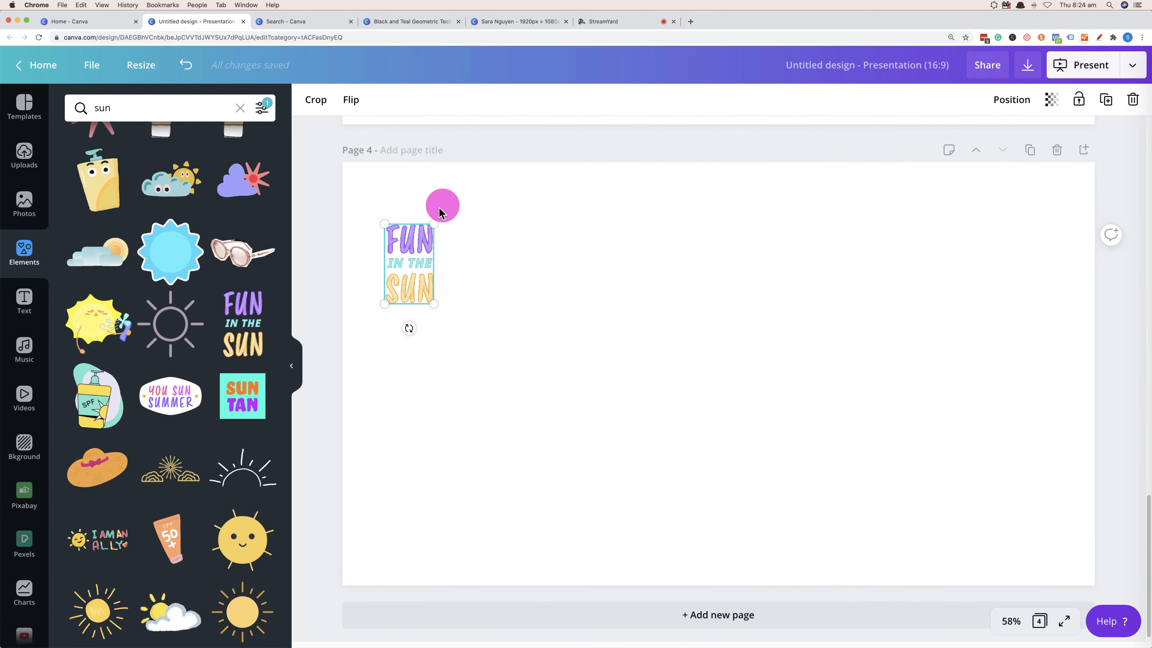
click(892, 397)
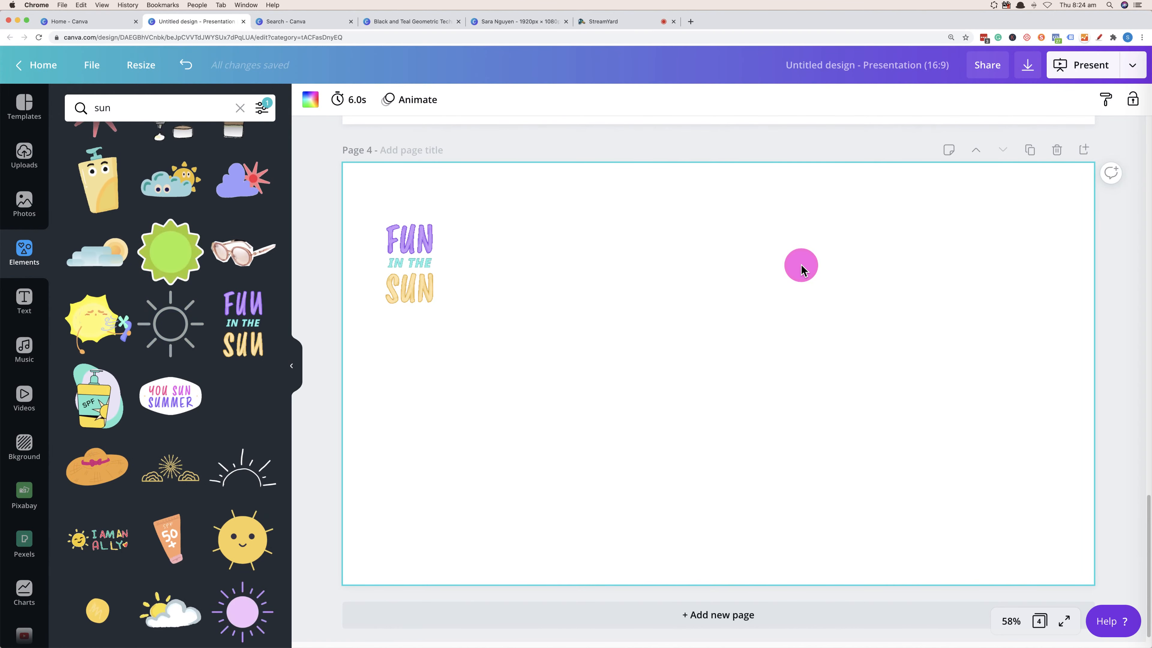
- Switch to the StreamYard studio, dismiss the microphone notice and bring up the overlays of Brand 1
scroll(801, 265, up, 10)
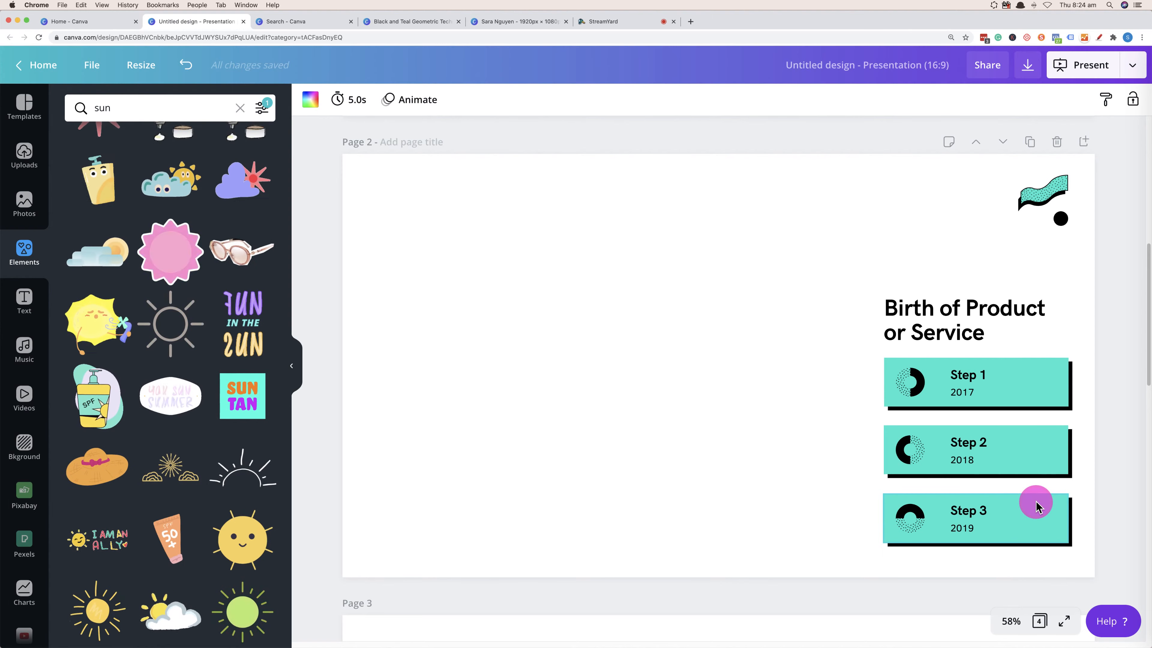
click(609, 22)
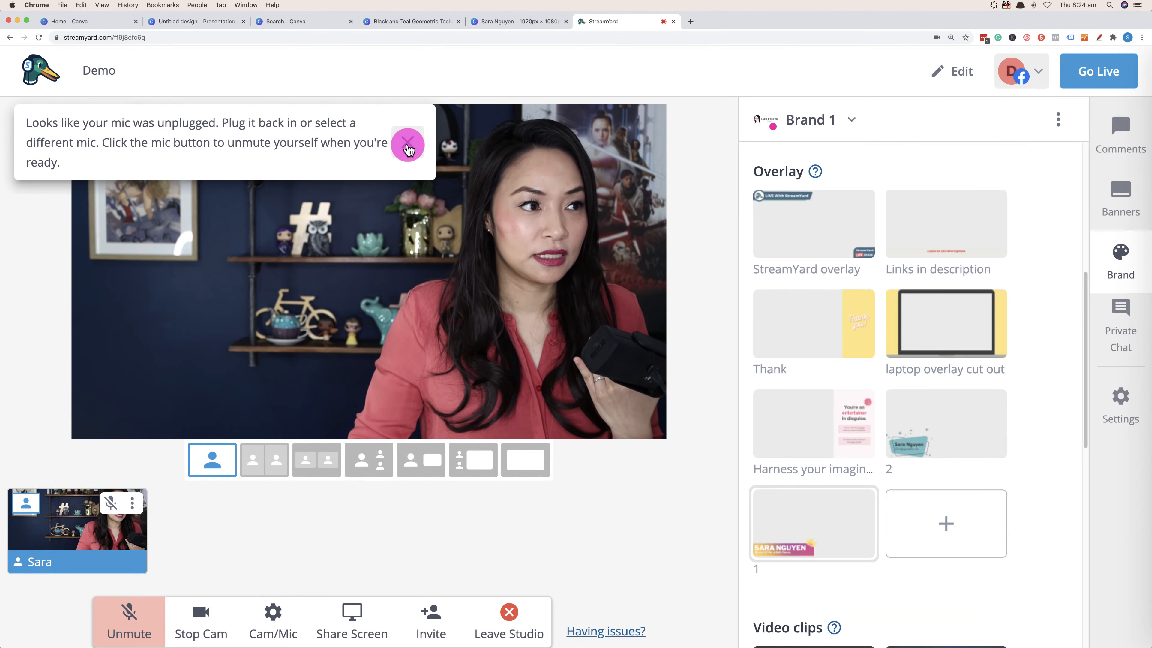
click(407, 145)
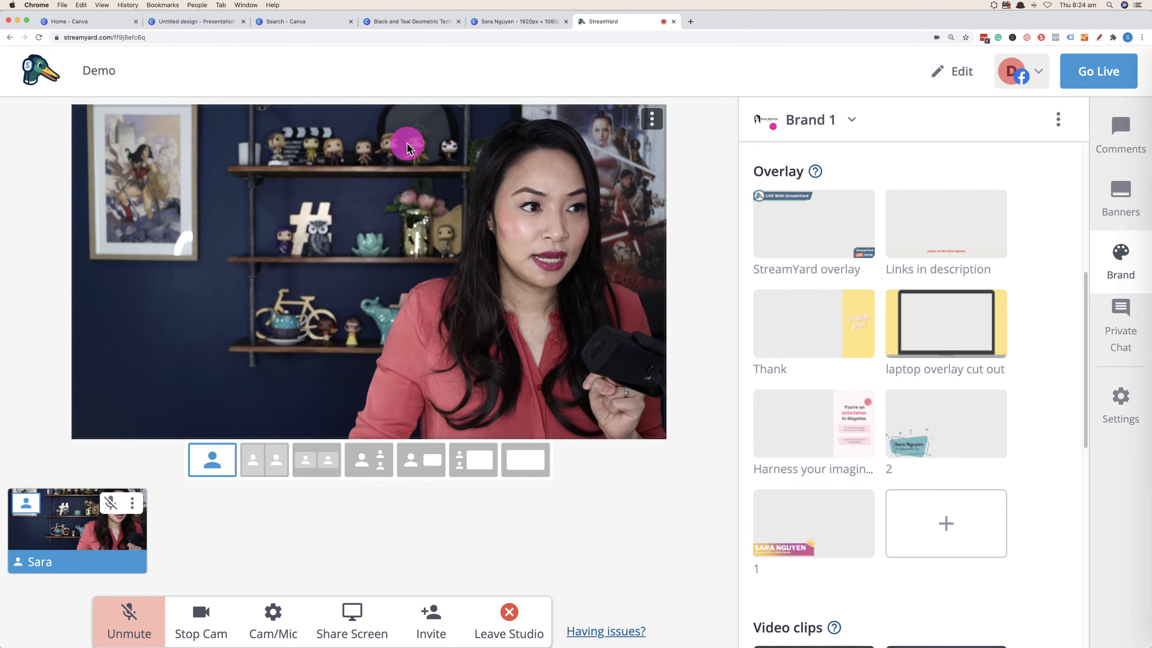
scroll(849, 407, up, 8)
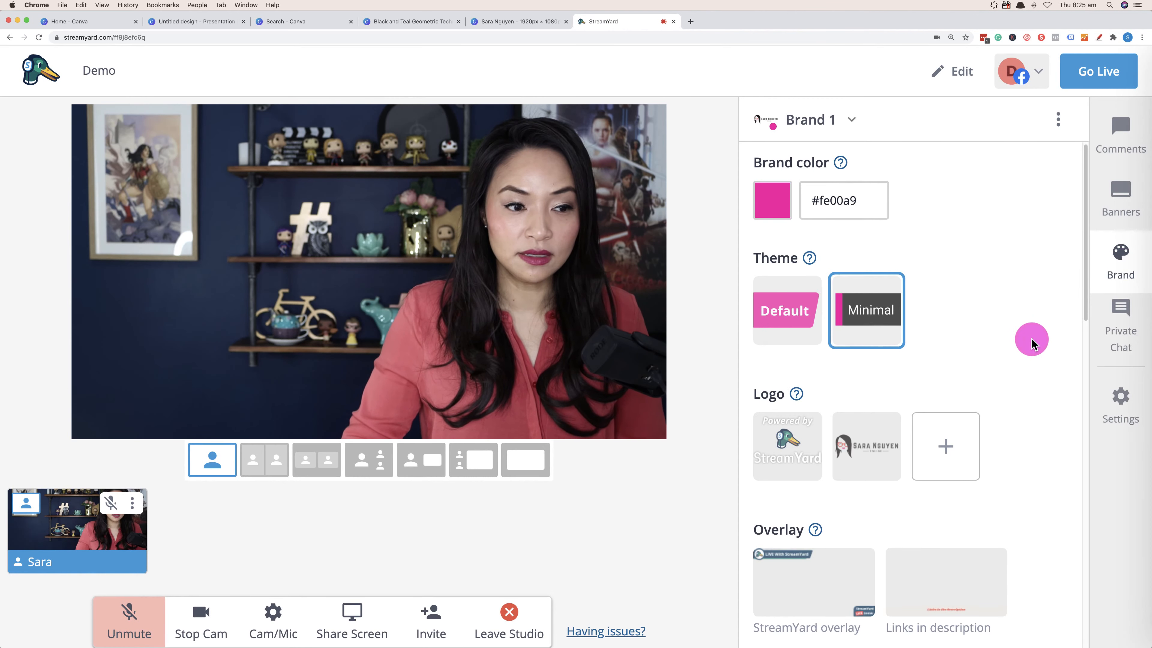
scroll(1030, 337, down, 5)
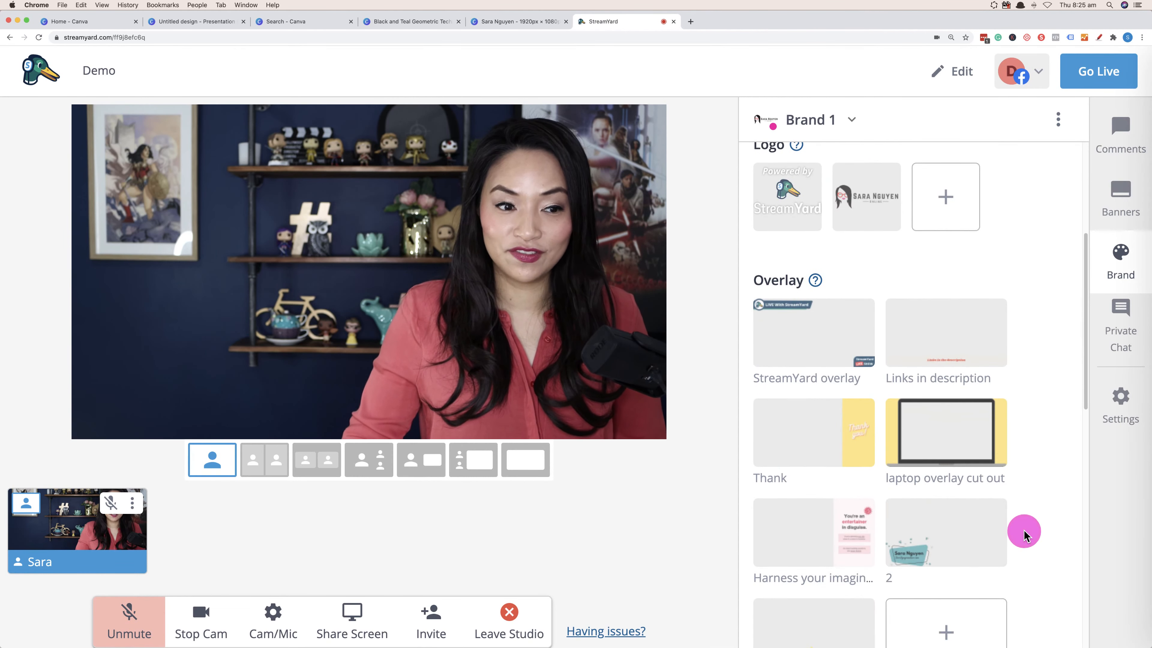
scroll(1026, 517, down, 3)
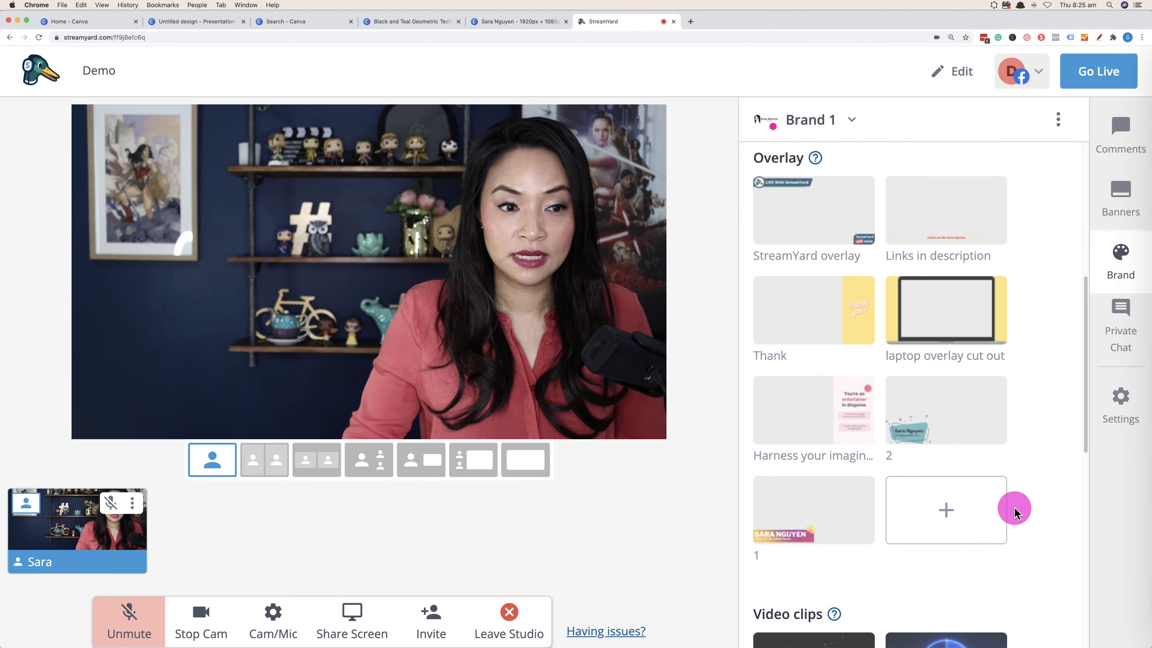
click(956, 515)
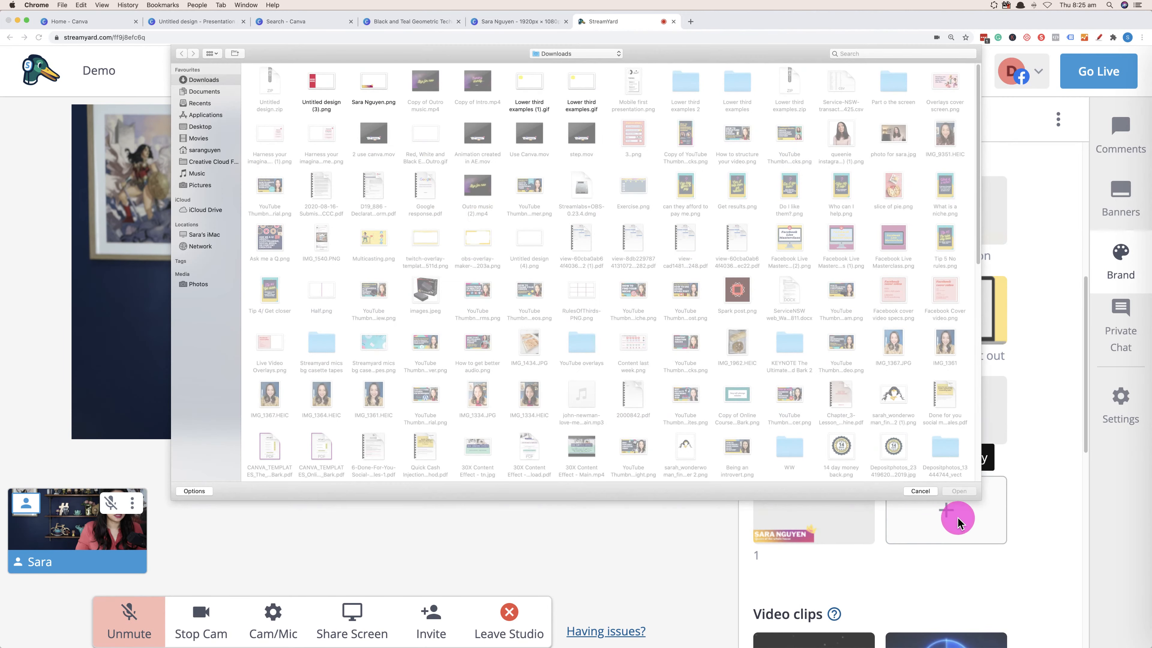
click(327, 82)
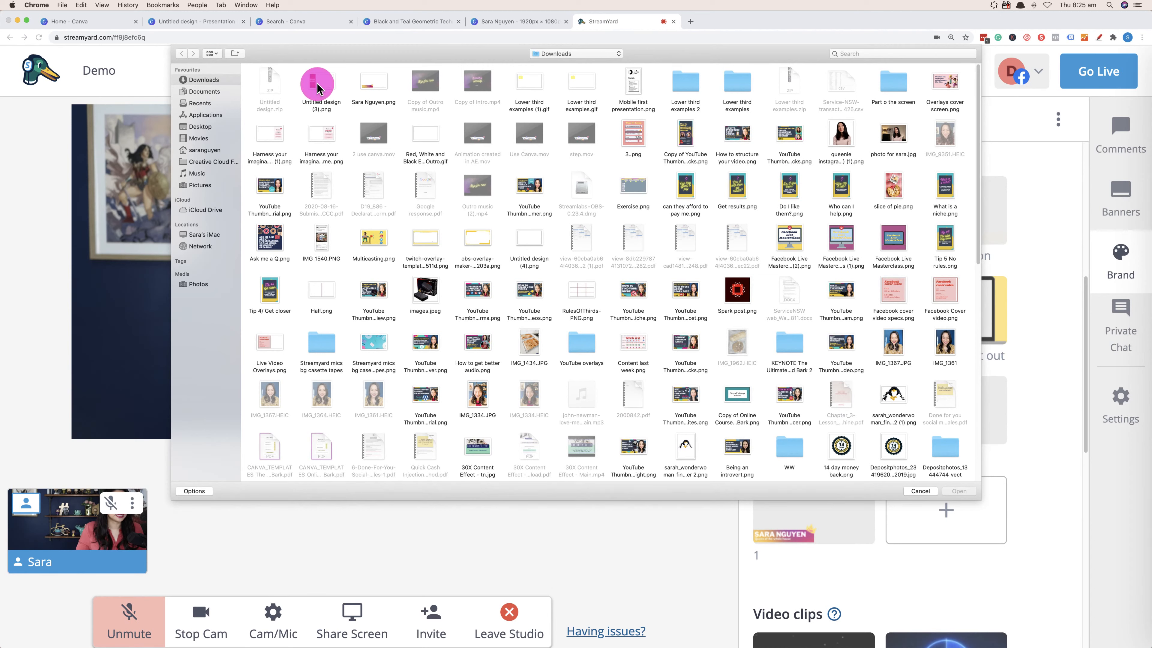
click(373, 83)
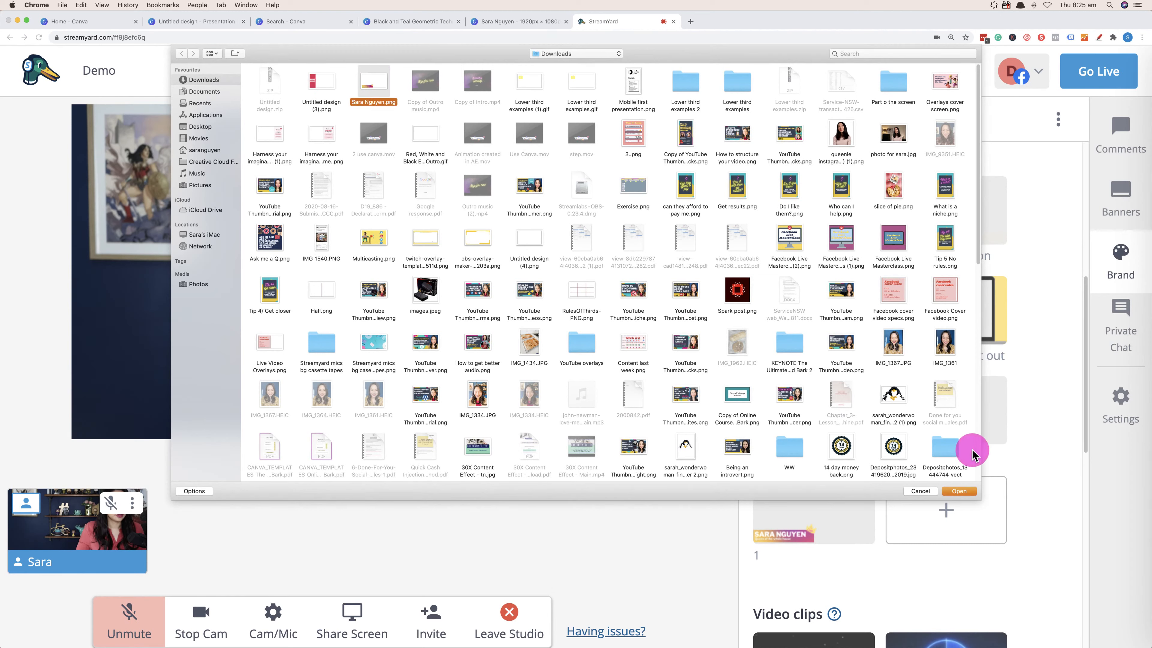
click(920, 490)
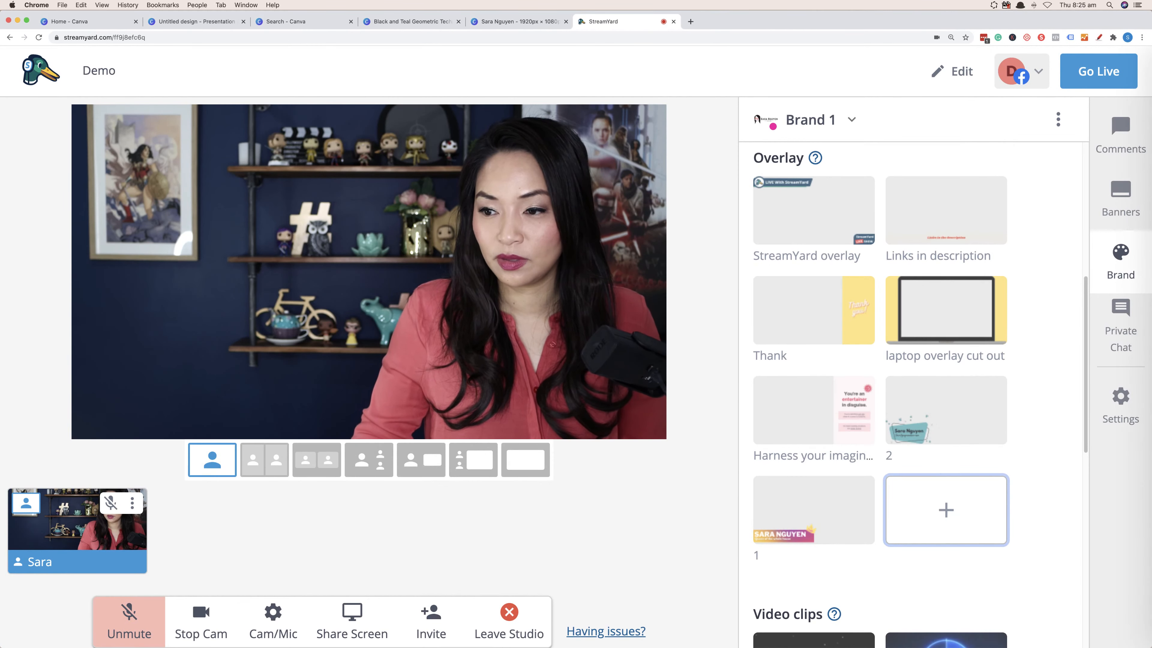
- Upload 1.png from the "Untitled design" folder in Downloads as a new overlay for Brand 1
key(super+Tab)
drag(443, 86, 1151, 154)
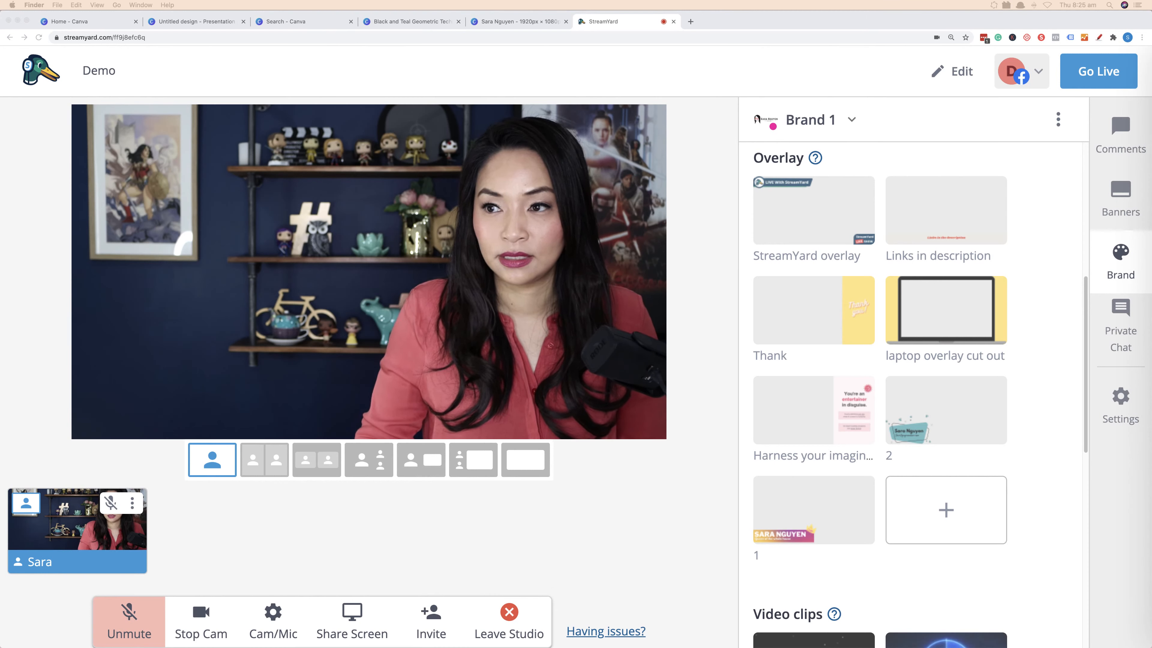
click(957, 508)
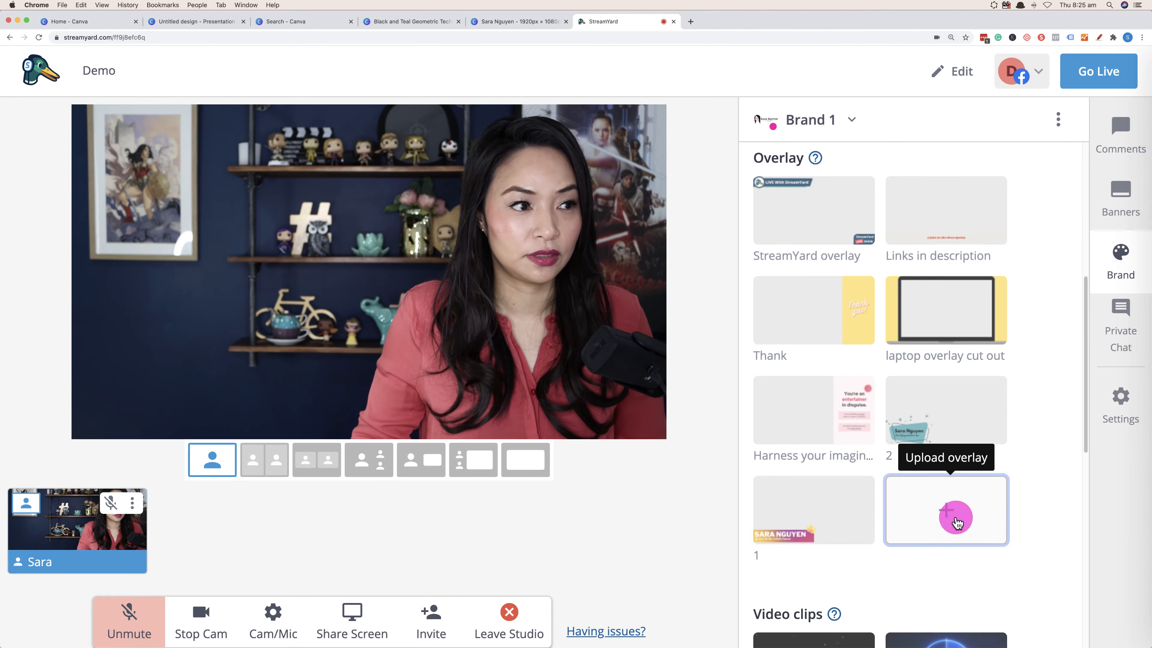
click(949, 509)
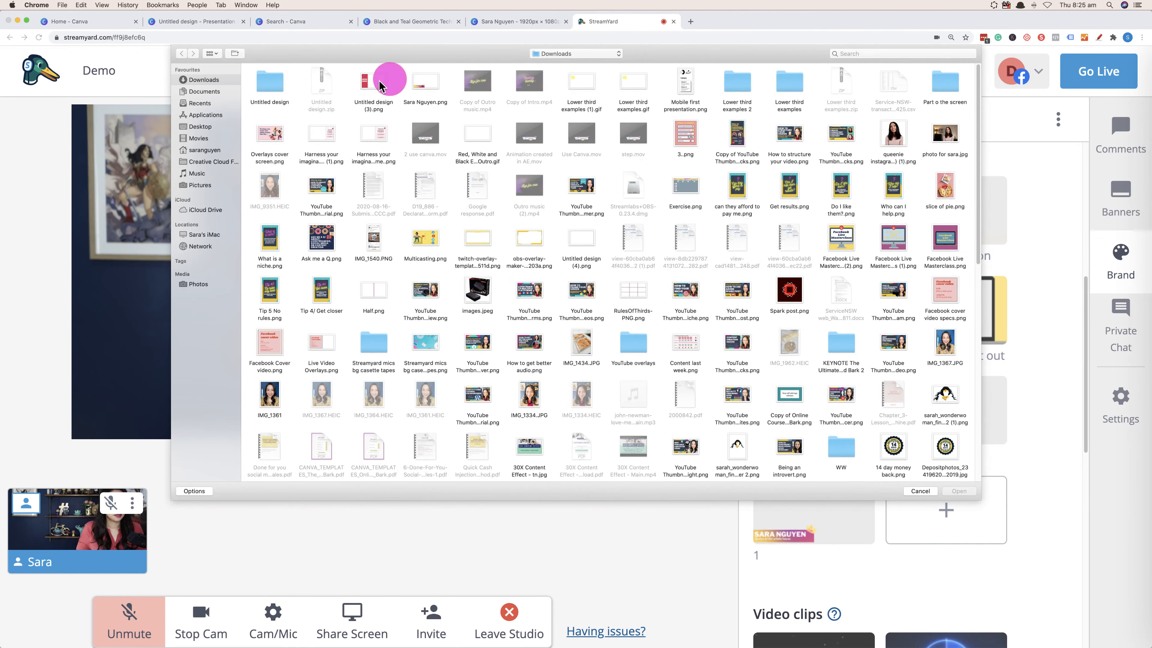
double_click(269, 89)
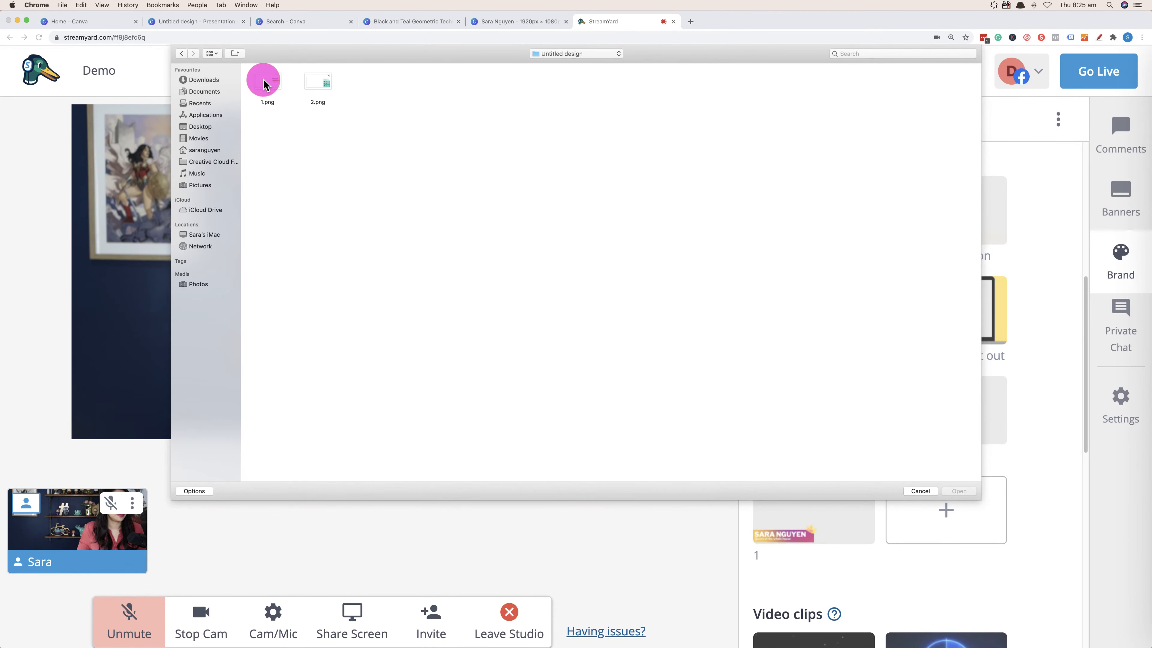
click(267, 81)
click(964, 491)
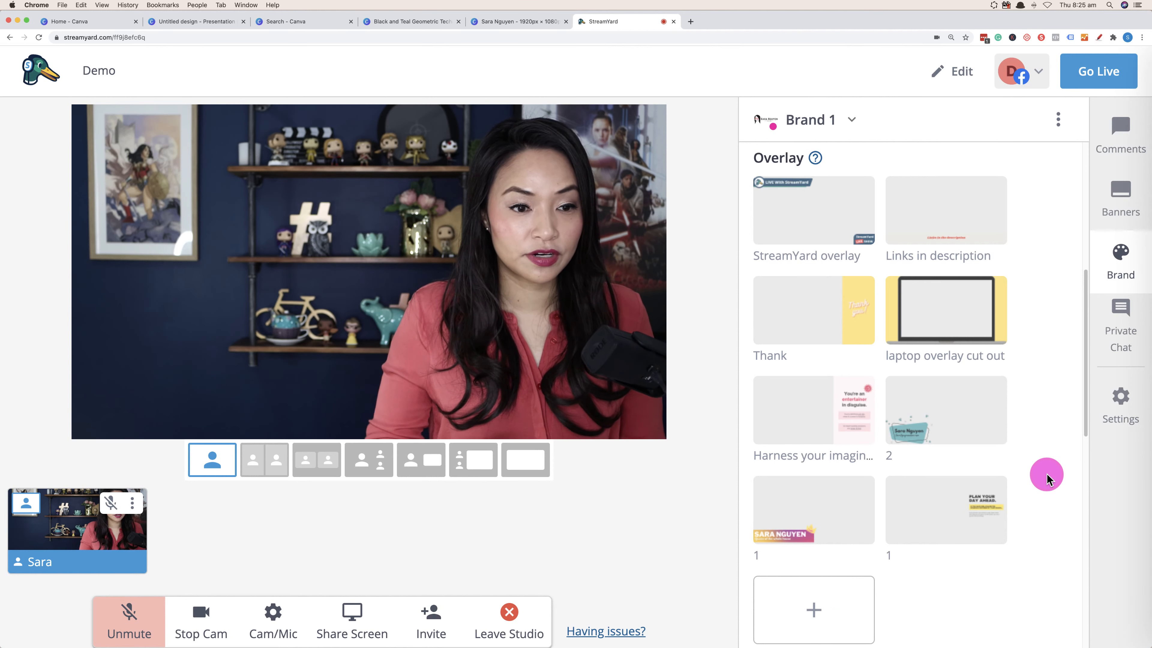
- Preview the "PLAN YOUR DAY AHEAD." overlay, the teal name overlay and the "Queen of the whole house" overlay on the stage, hiding each again
click(928, 511)
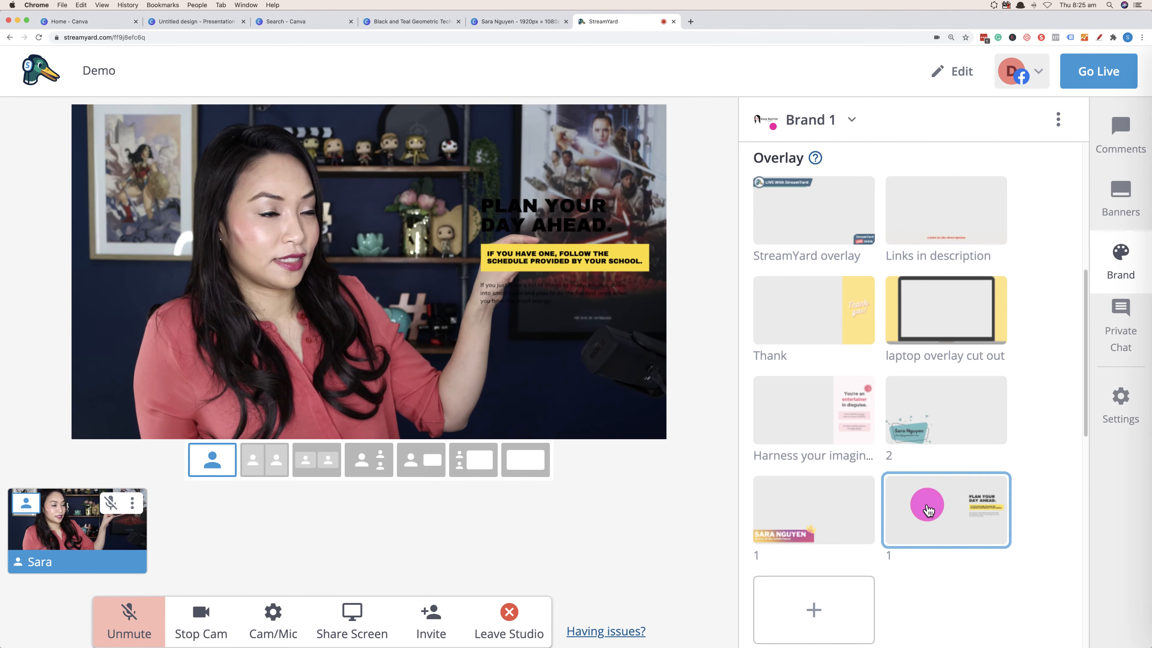
click(928, 510)
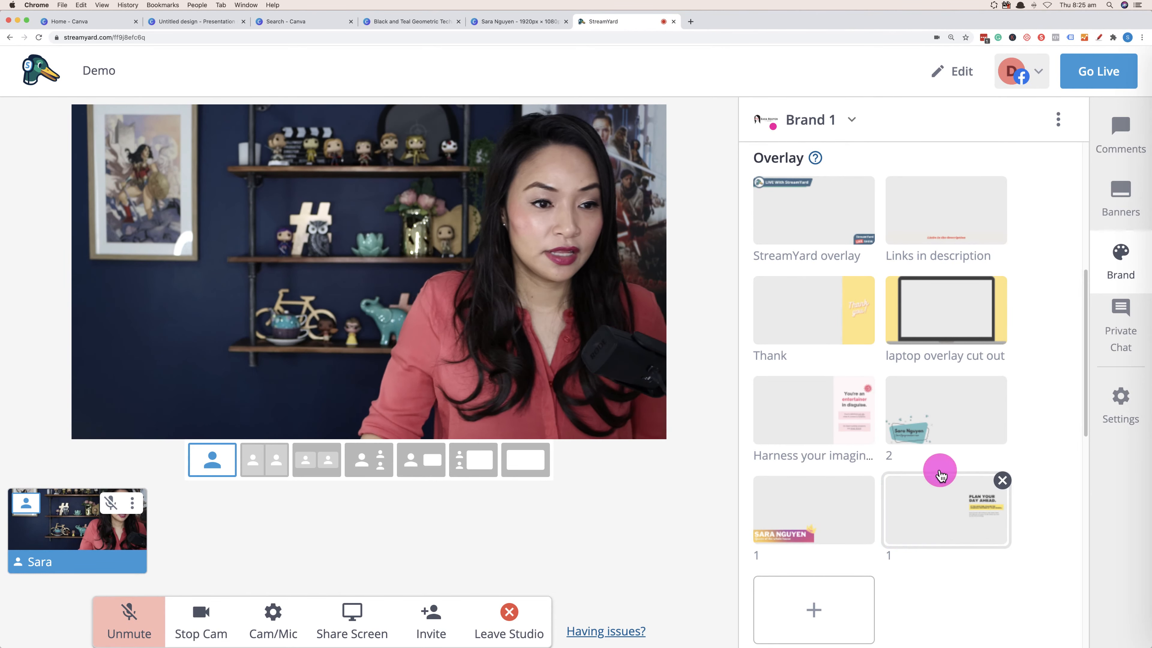
click(960, 421)
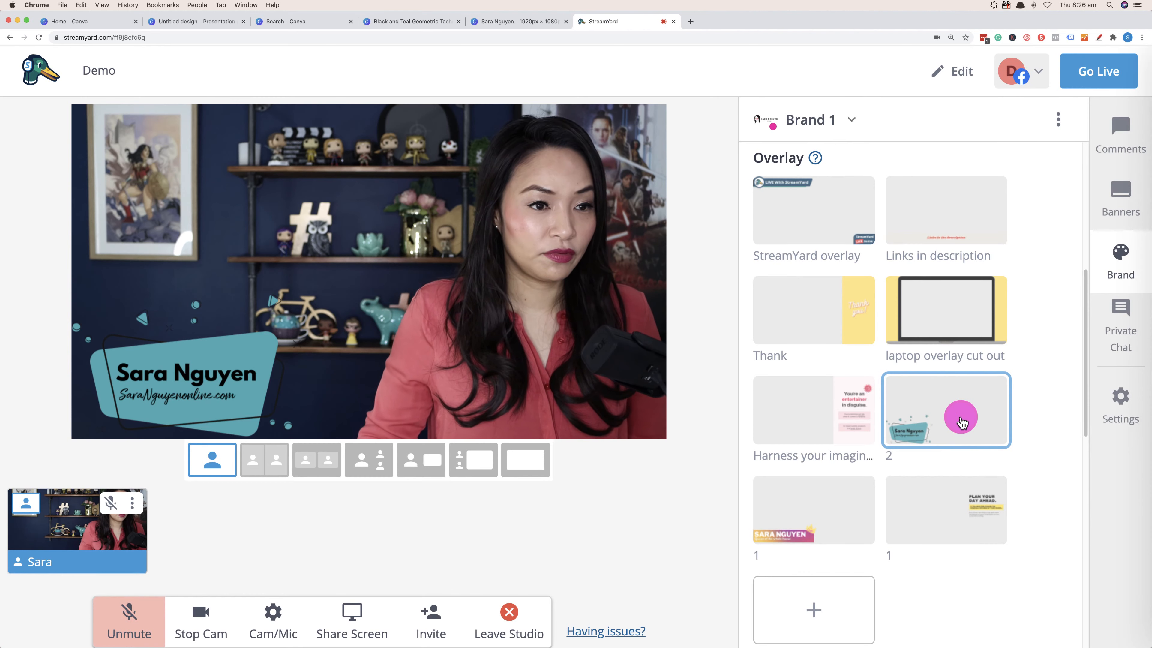
click(961, 420)
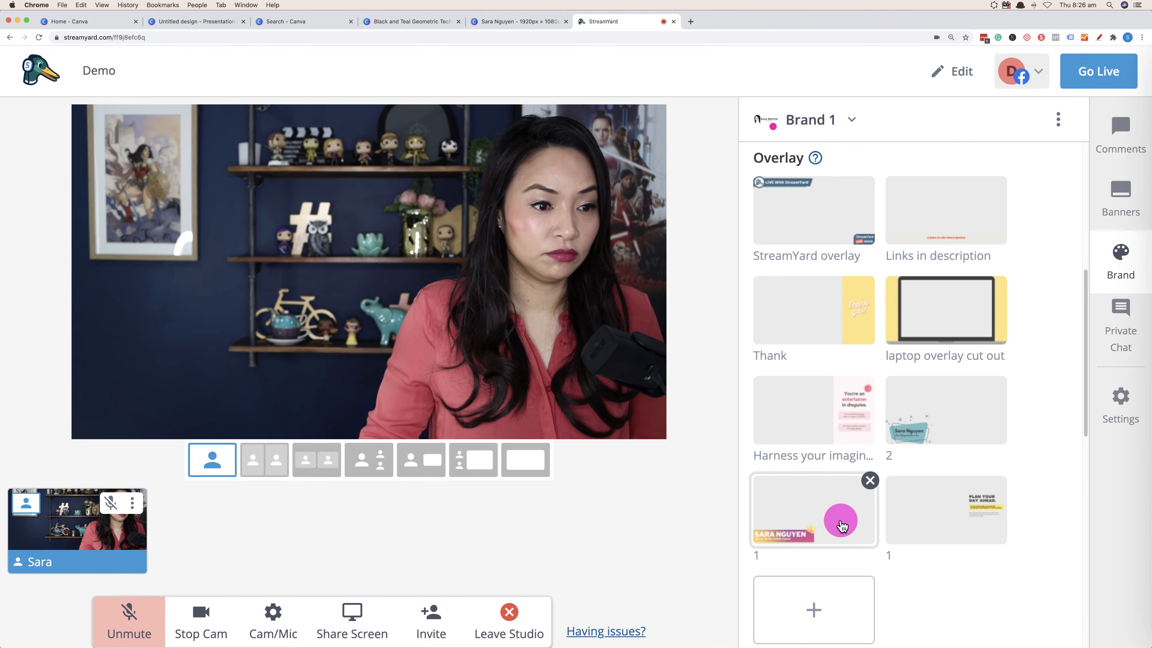
click(840, 523)
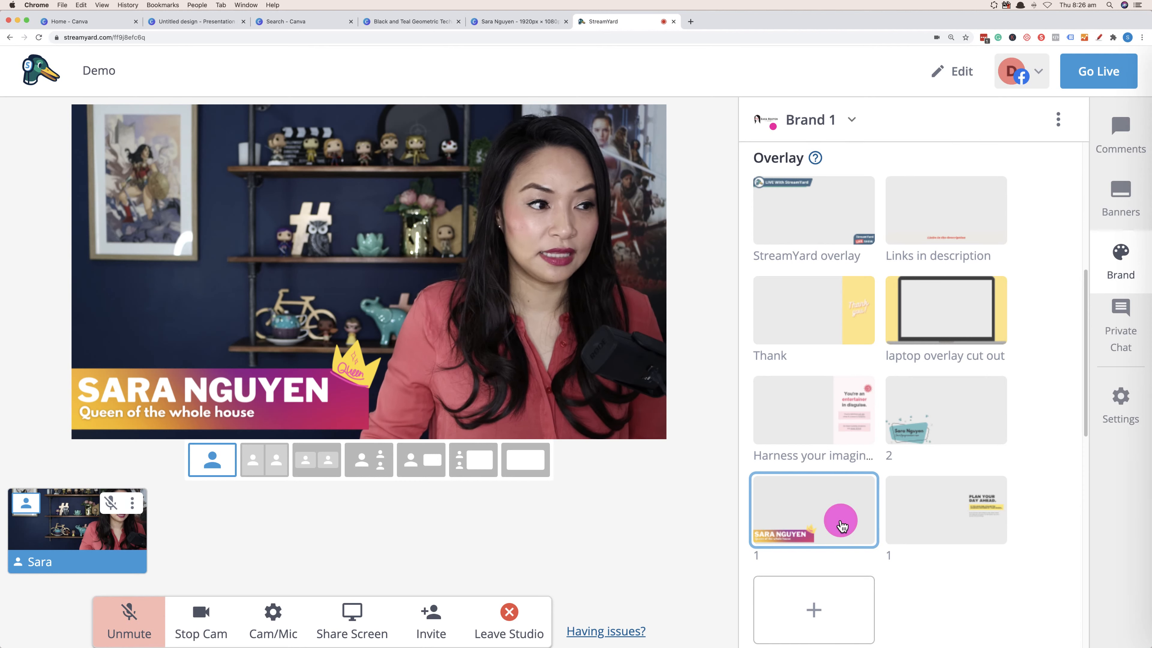
click(841, 525)
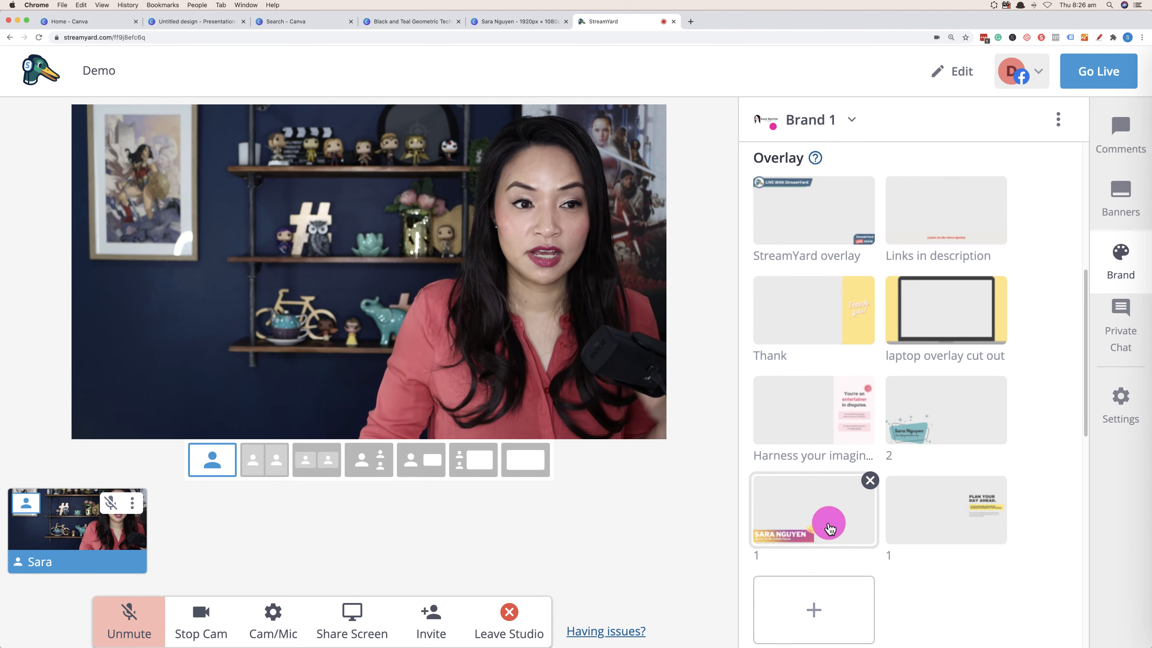